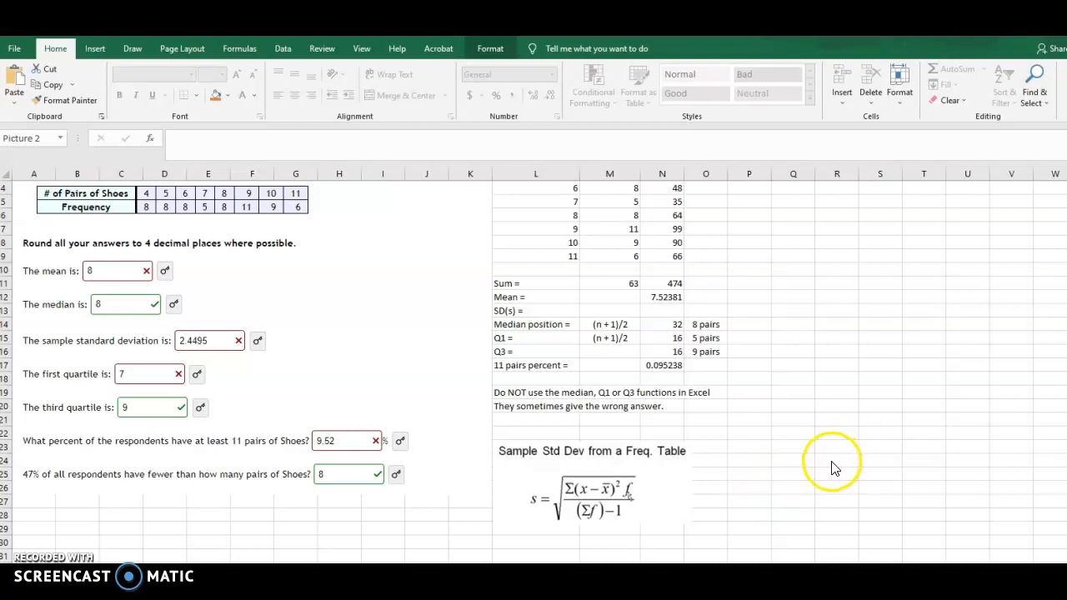
Enter the heading (x-xbar)^2 in cell O1 and set column O's width to 12
scroll(833, 464, "up", 1)
left_click(697, 190)
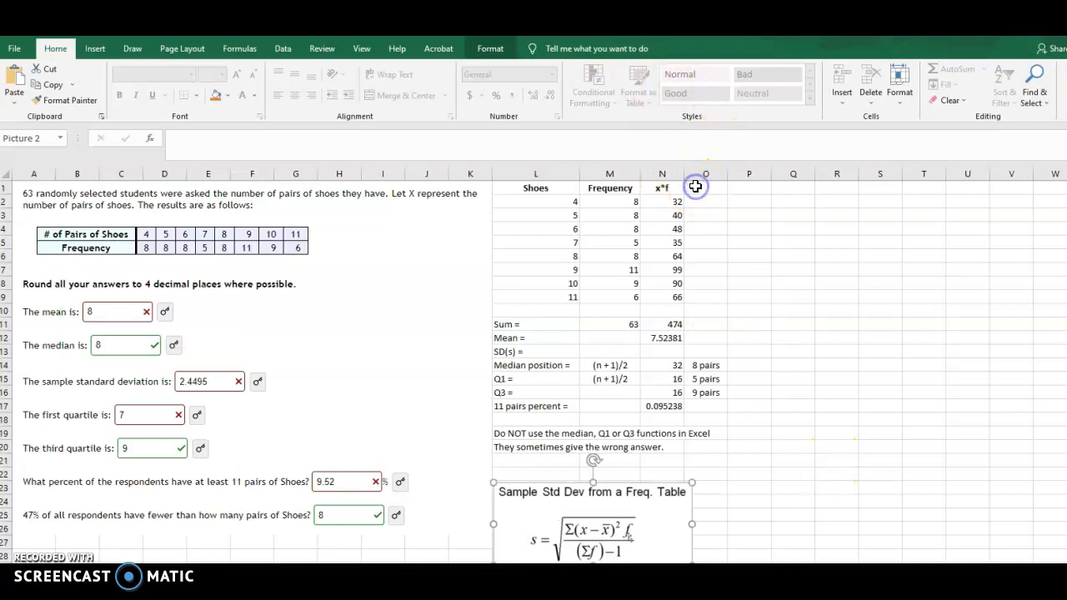
type("(x-xbar)^2")
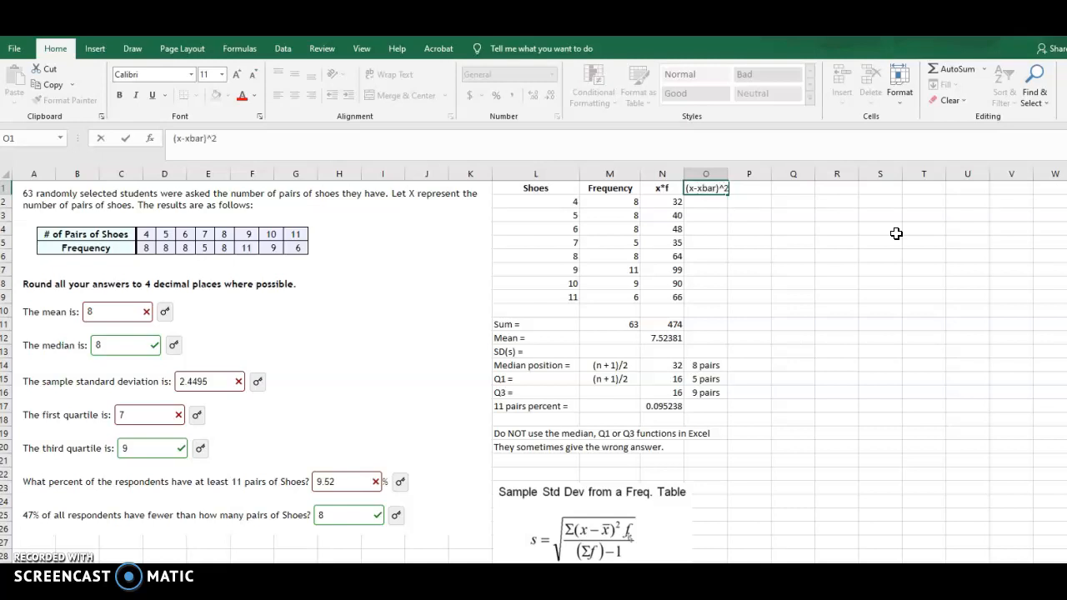
key("Return")
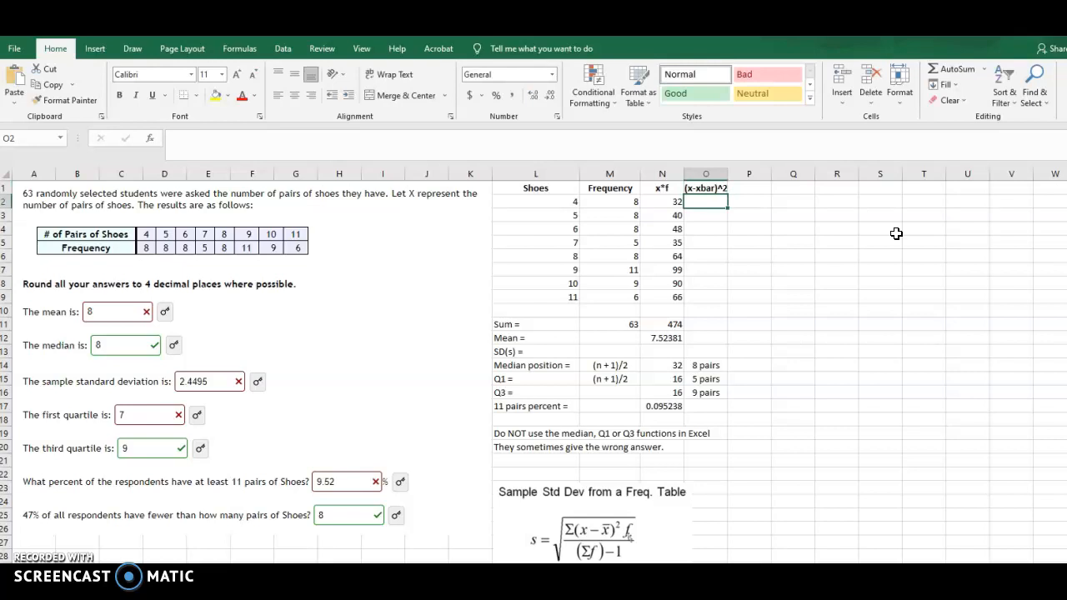
left_click(697, 173)
right_click(697, 219)
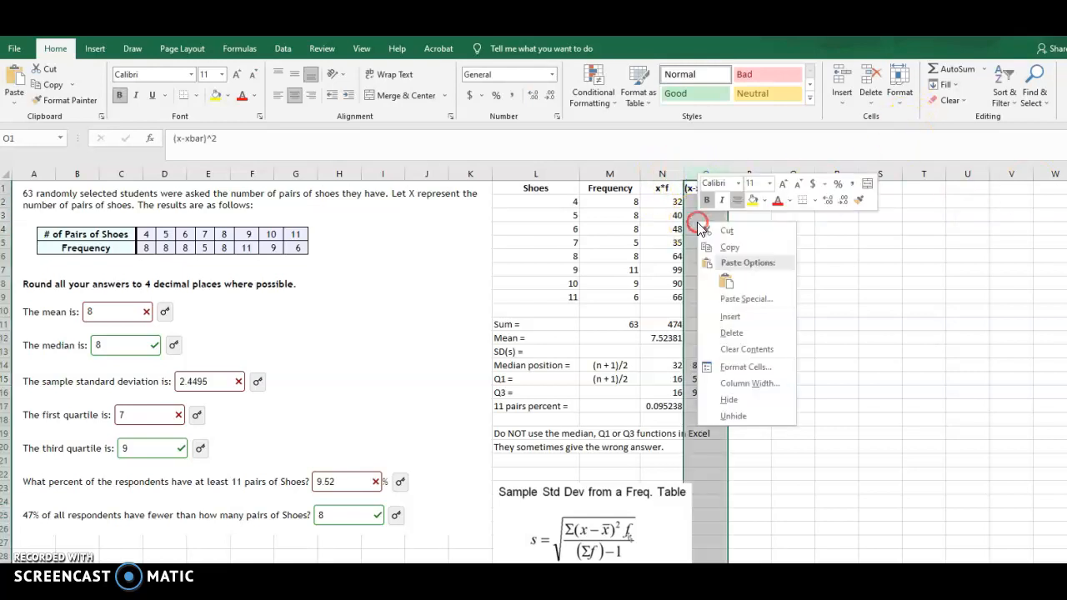
left_click(741, 382)
type("12")
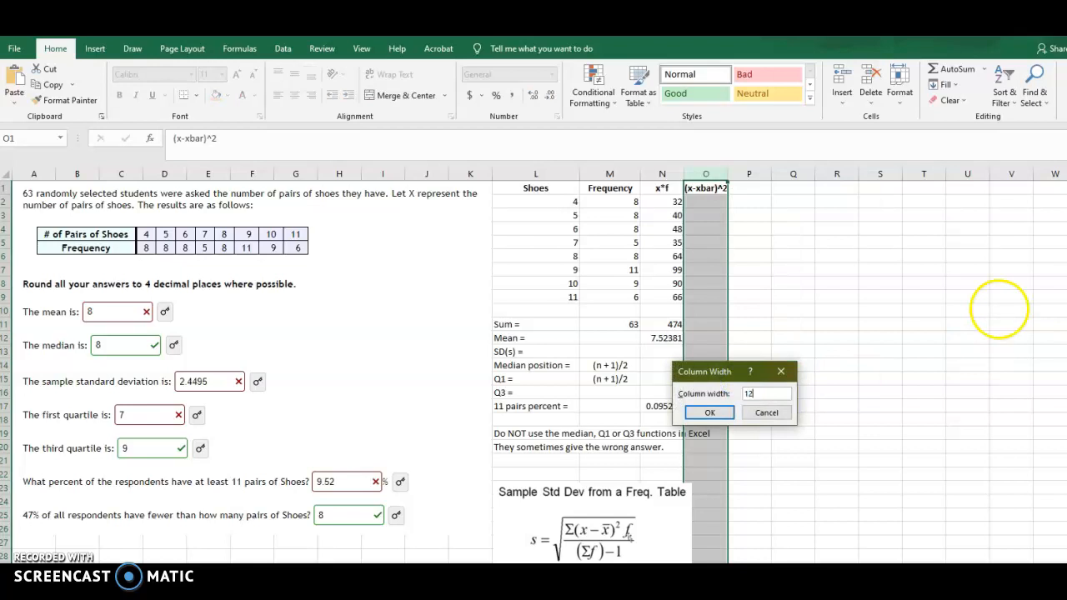
key("Return")
Calculate the first squared deviation from the mean in O2 with the formula =(L2-7.5238)^2
left_click(712, 206)
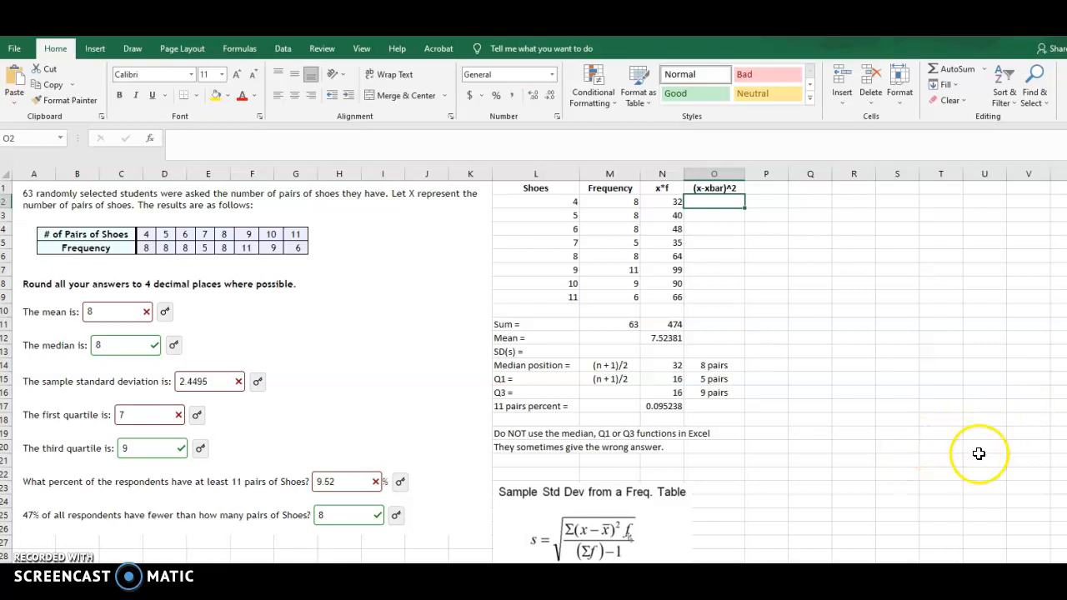
type("=(")
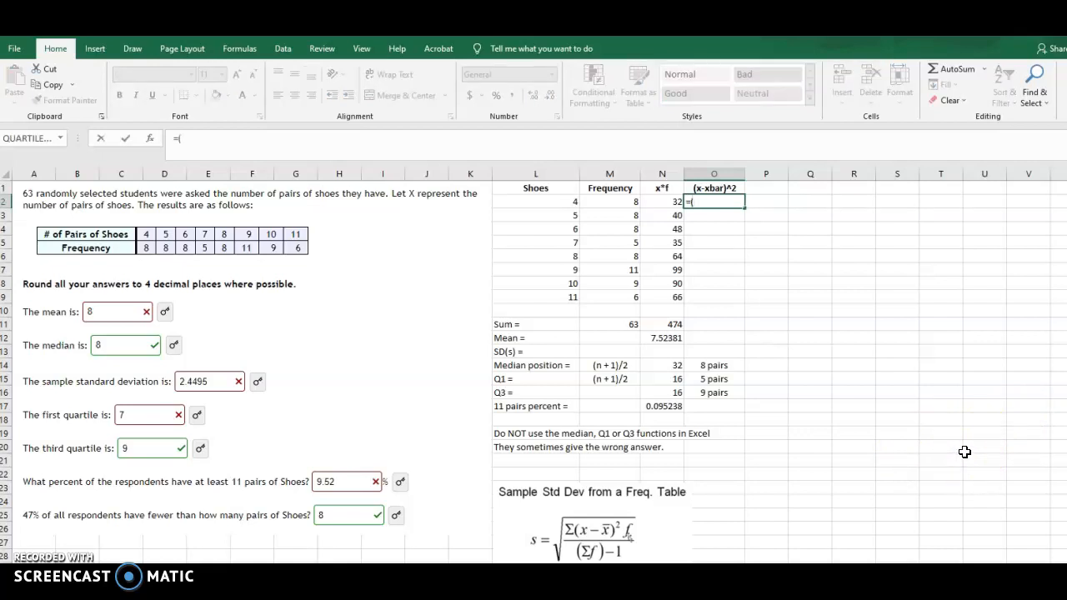
left_click(529, 201)
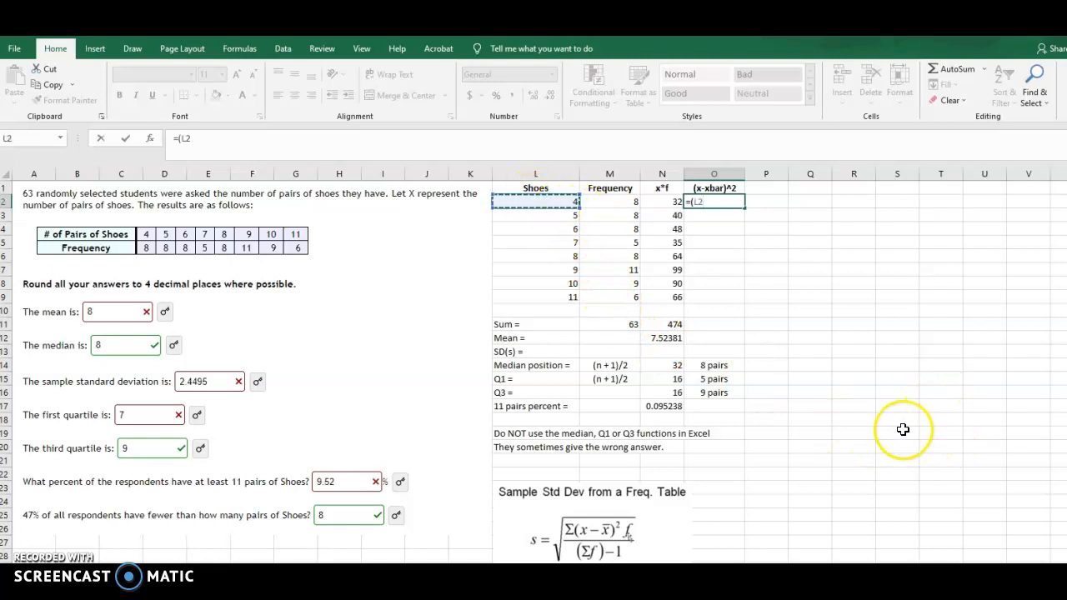
type("-7.5238)^2")
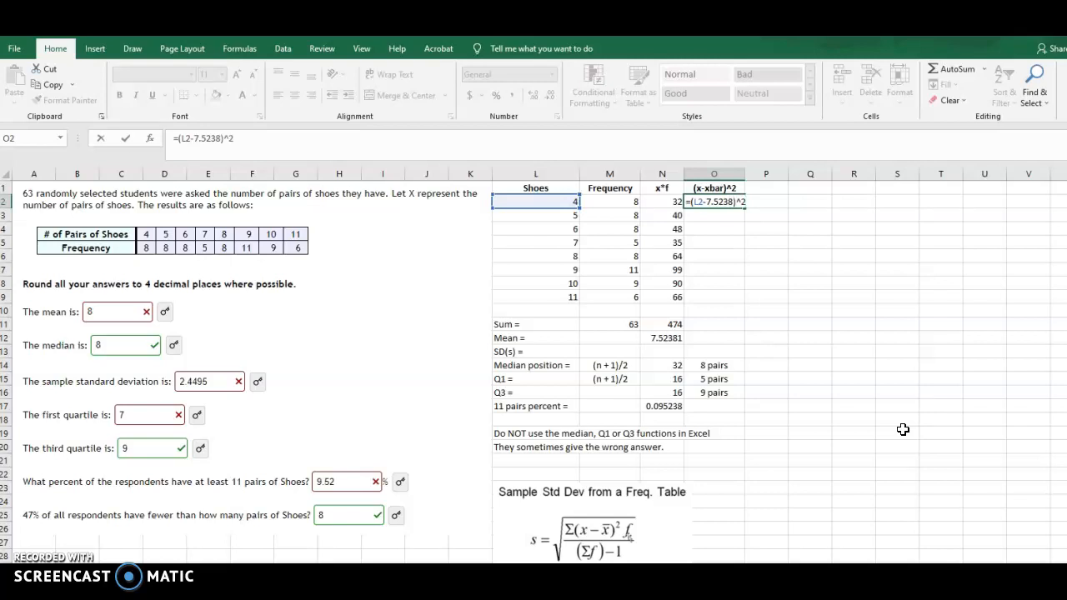
key("Return")
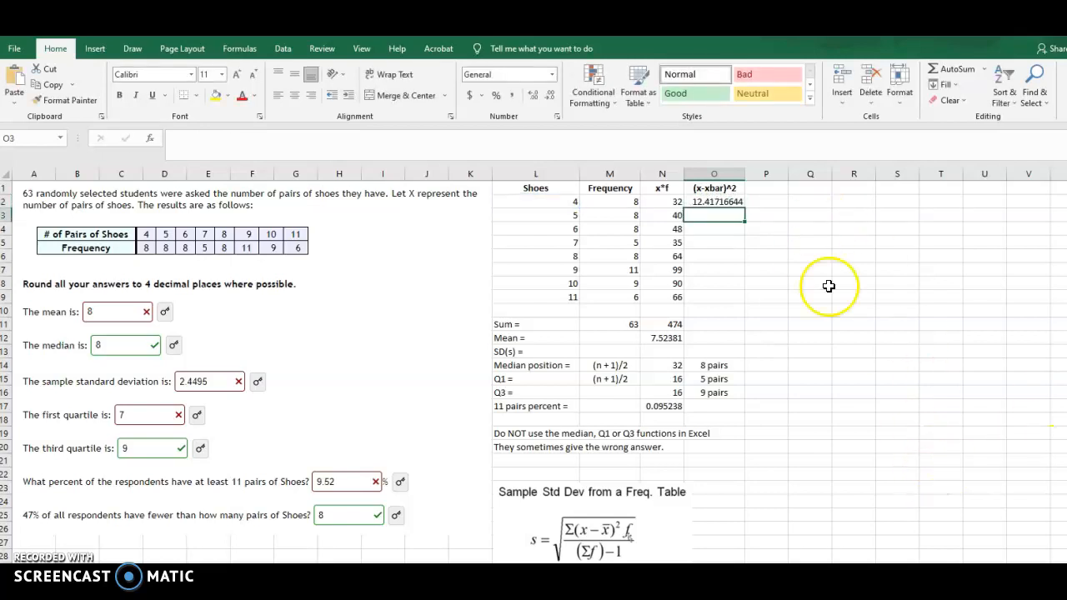
Fill the squared deviation formula from O2 down through O9
left_click_drag(720, 204, 715, 269)
left_click(716, 204)
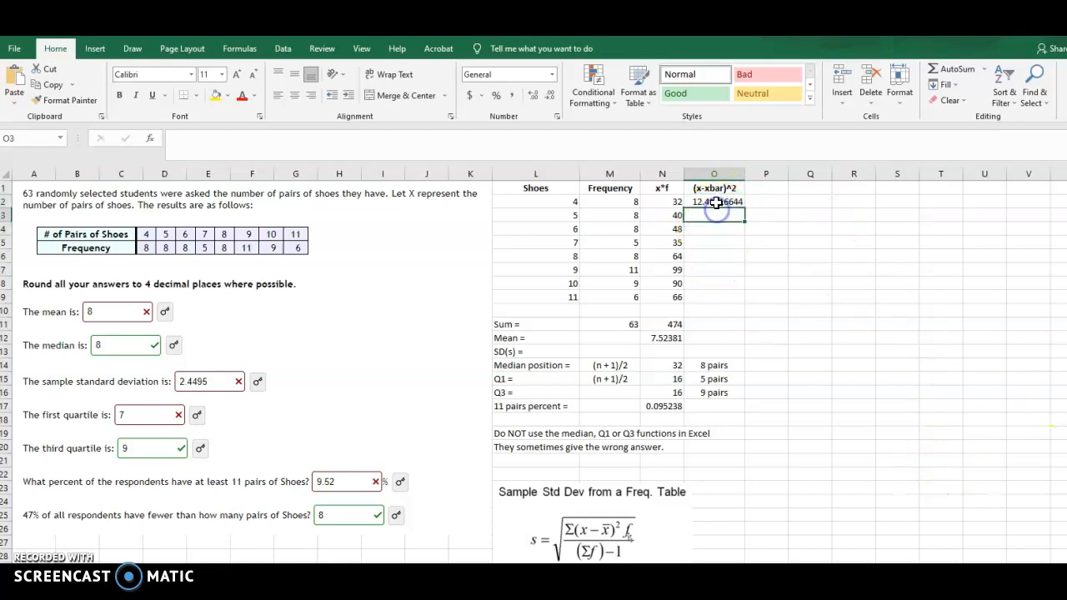
left_click_drag(716, 202, 715, 294)
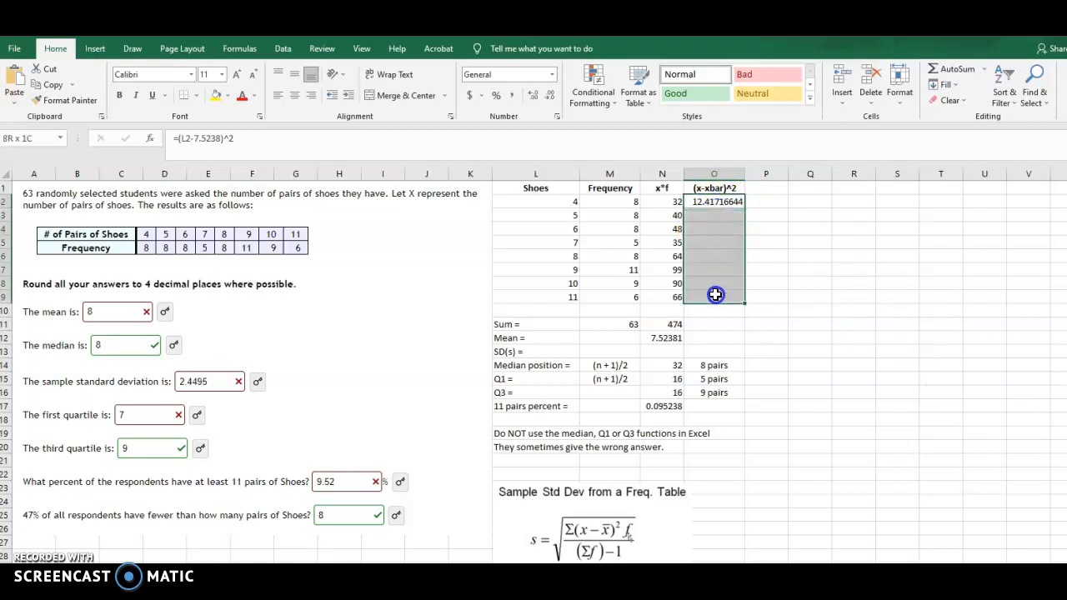
left_click(944, 84)
left_click(953, 103)
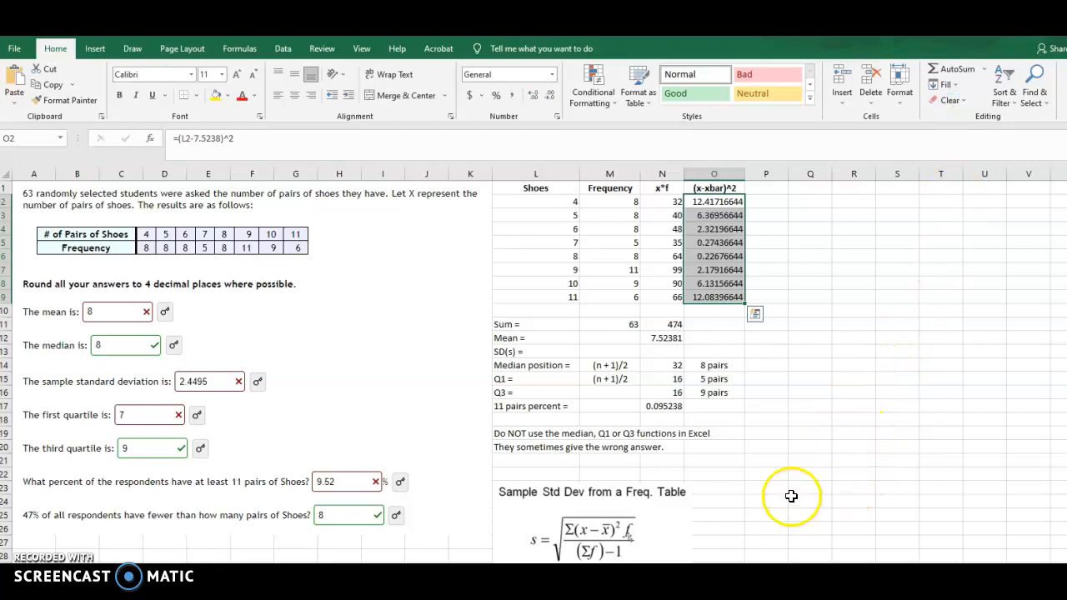
Copy the O1 heading into P1 and extend it to read (x-xbar)^2*f
left_click(766, 190)
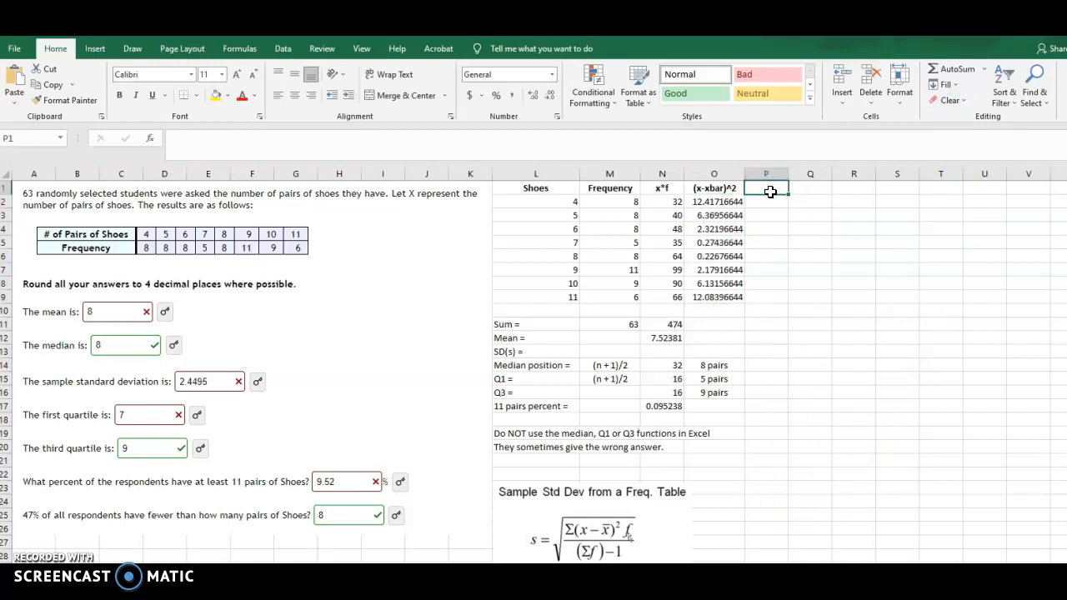
left_click(713, 187)
key("ctrl+c")
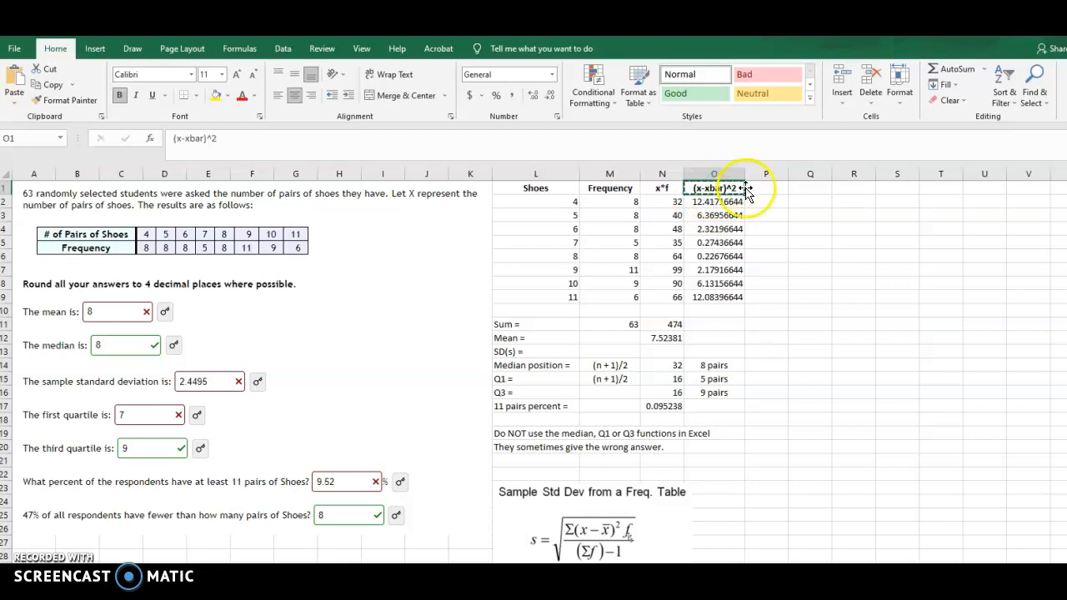
left_click(753, 188)
key("ctrl+v")
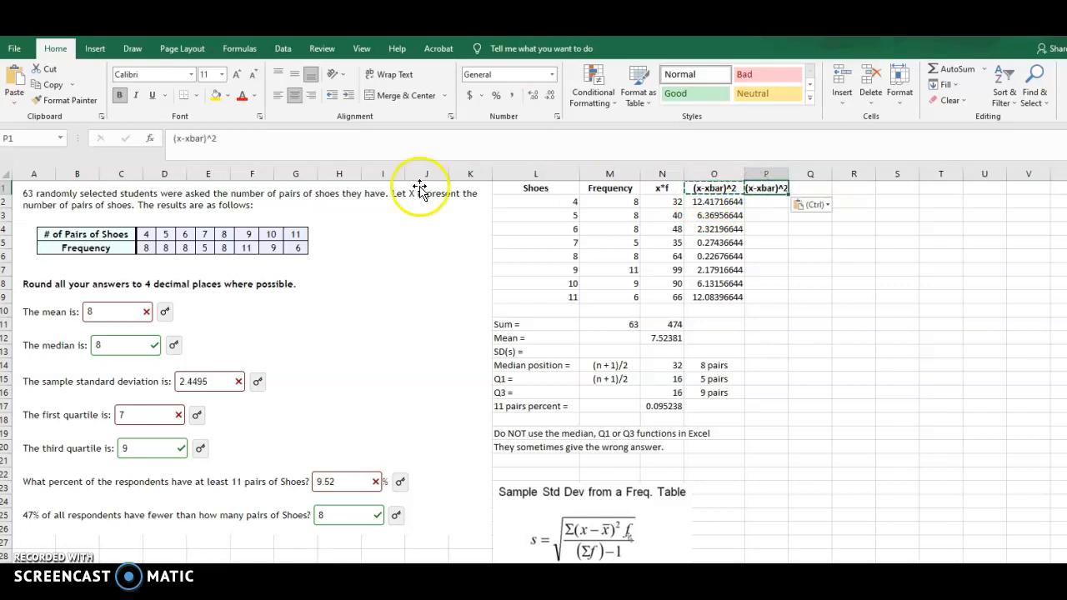
left_click(245, 141)
type("*")
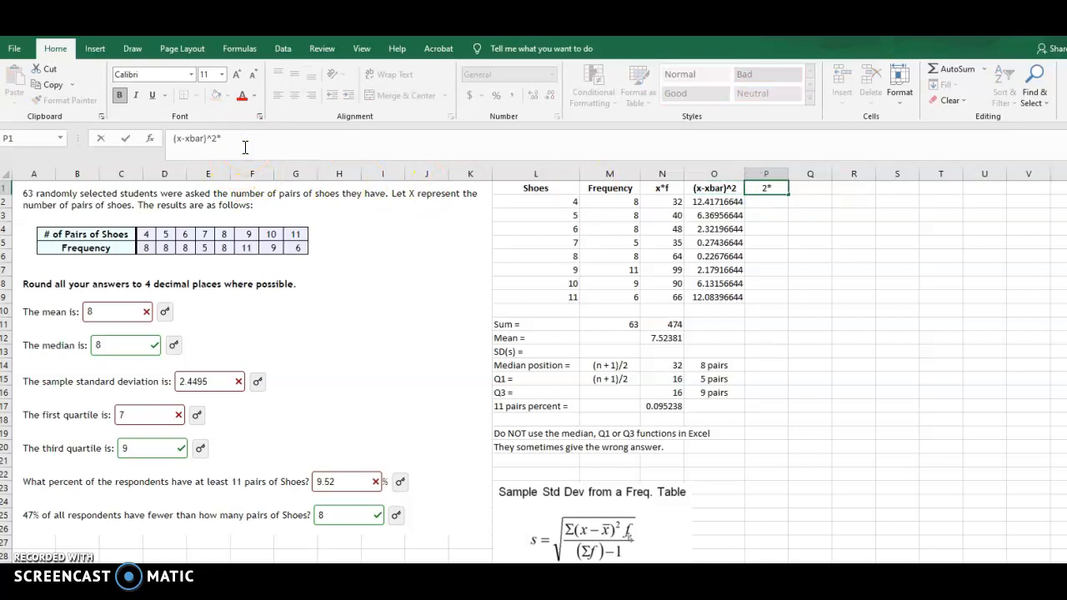
key("Return")
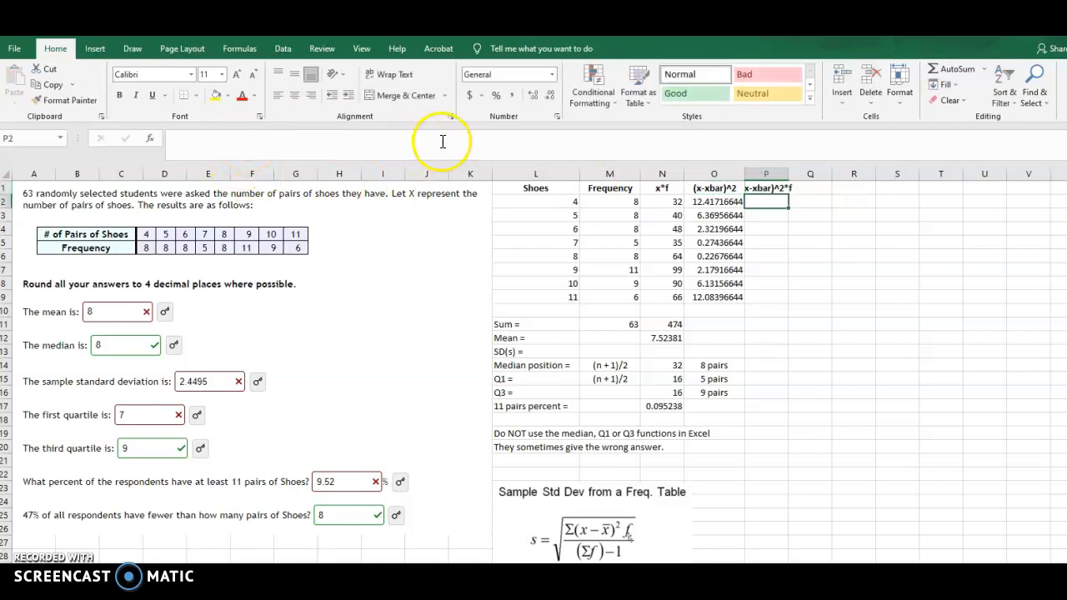
Set the width of column P to 12
left_click(771, 173)
right_click(769, 215)
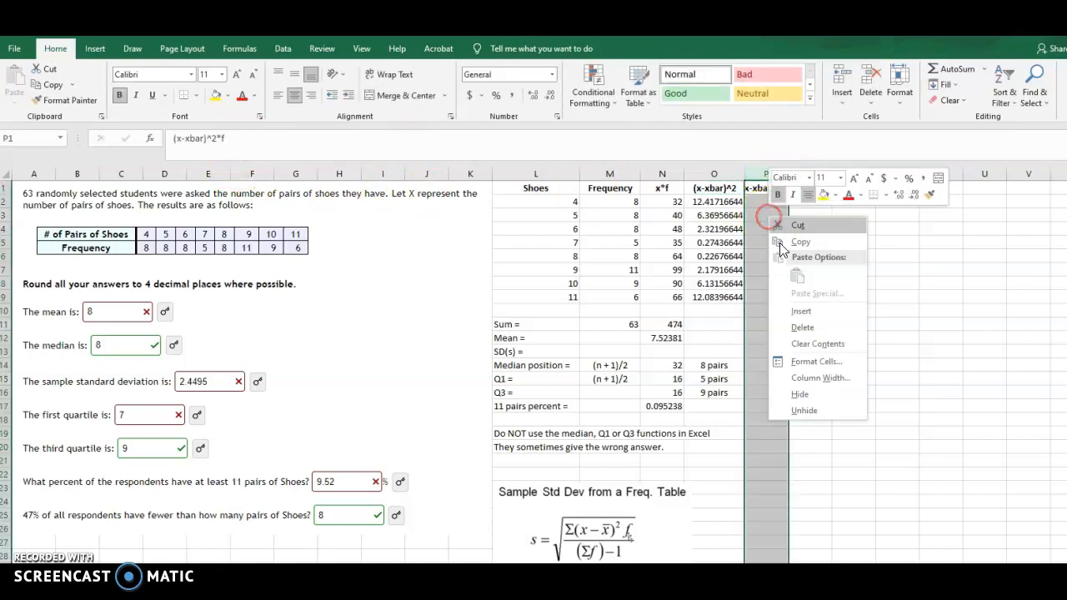
left_click(802, 379)
type("12")
key("Return")
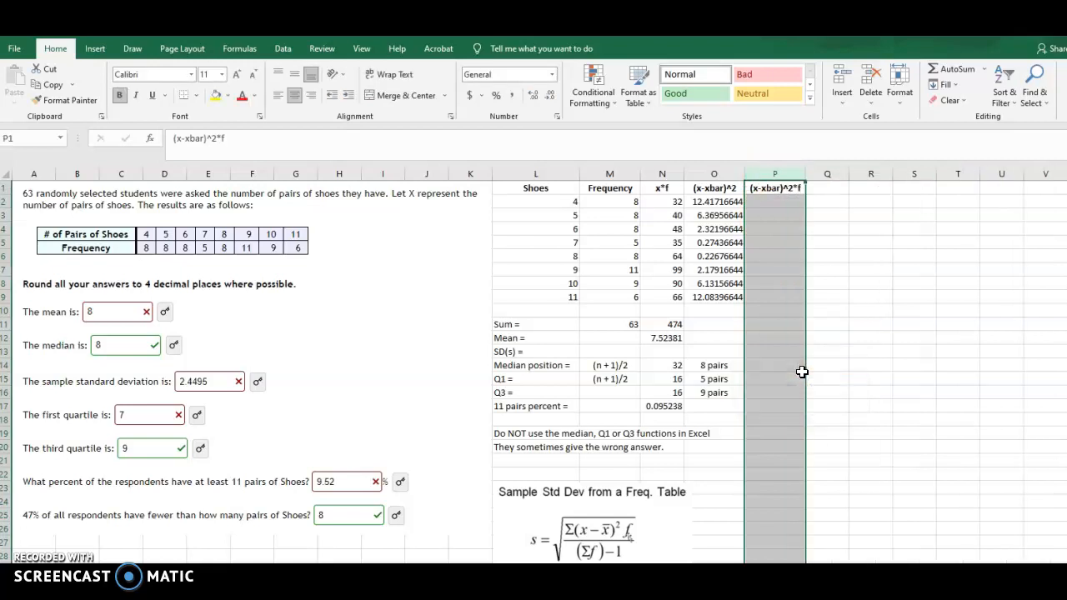
Multiply the first squared deviation by its frequency in P2 with the formula =O2*M2
left_click(770, 207)
double_click(770, 206)
type("=")
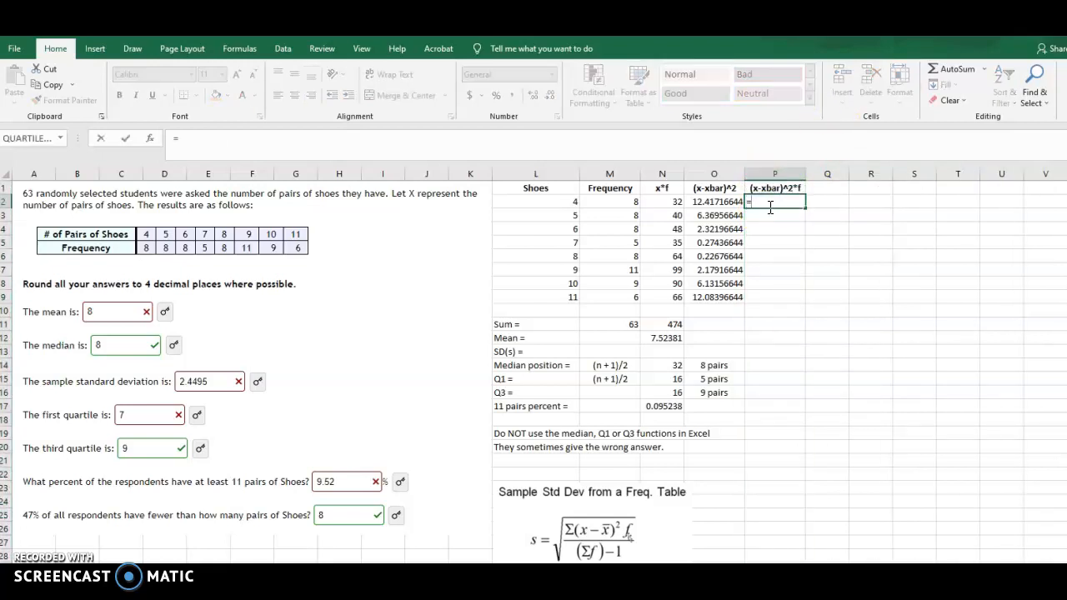
left_click(719, 200)
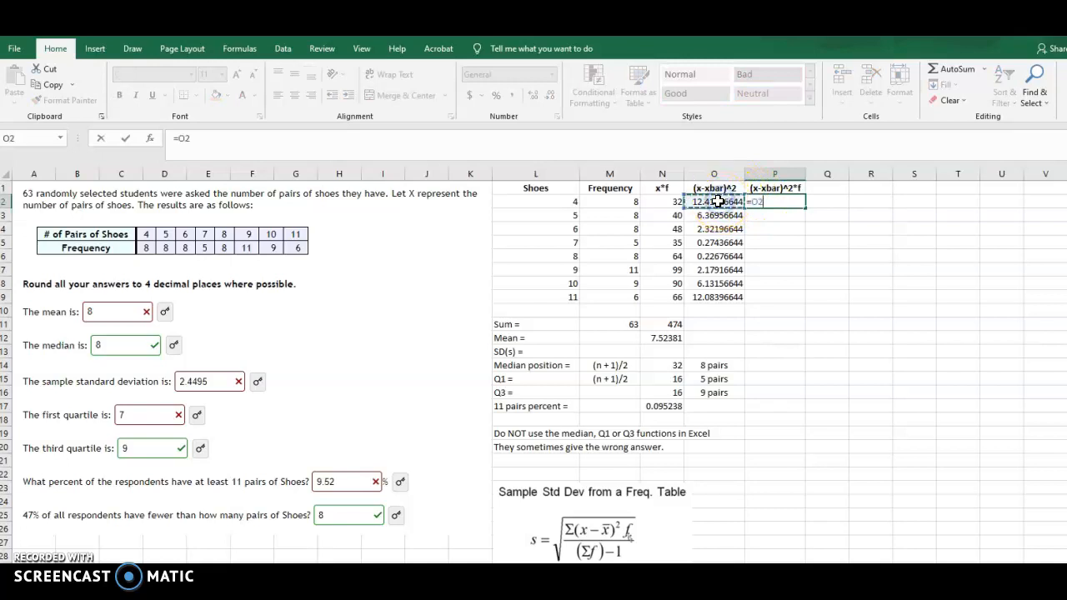
type("*")
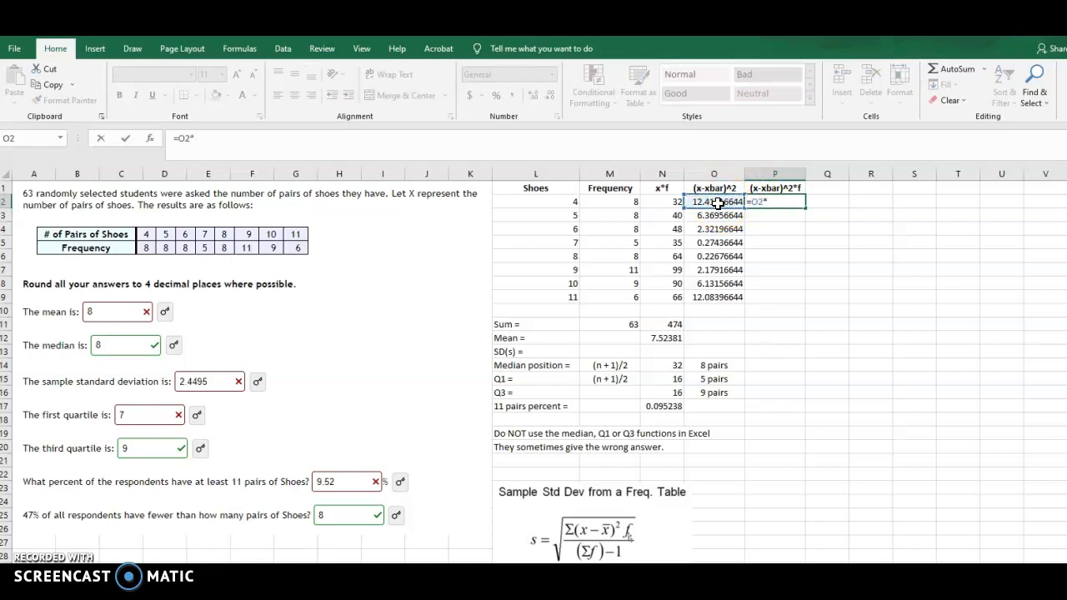
left_click(622, 201)
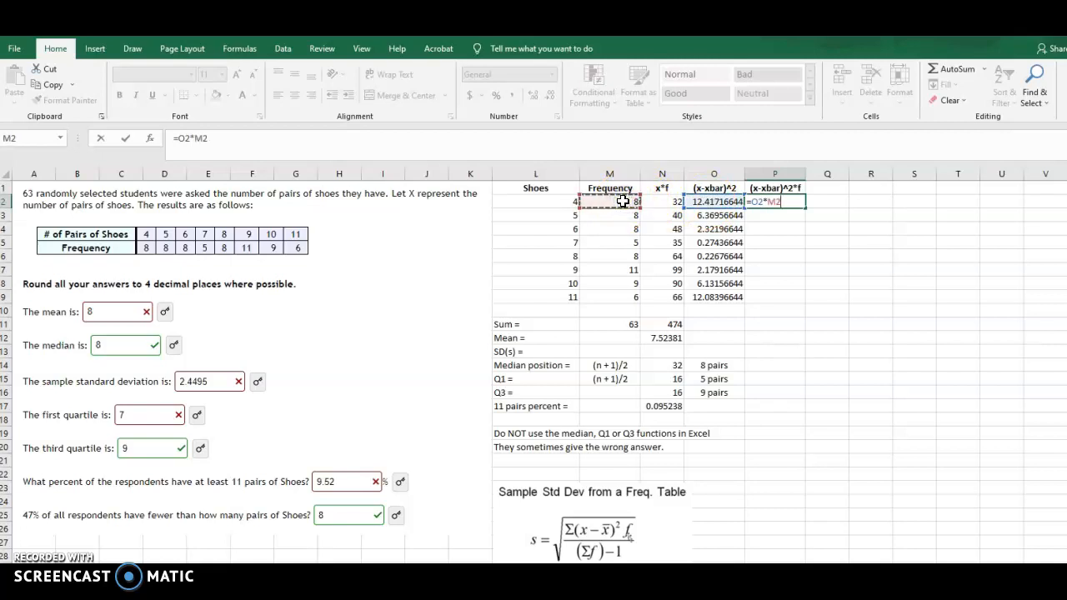
key("Return")
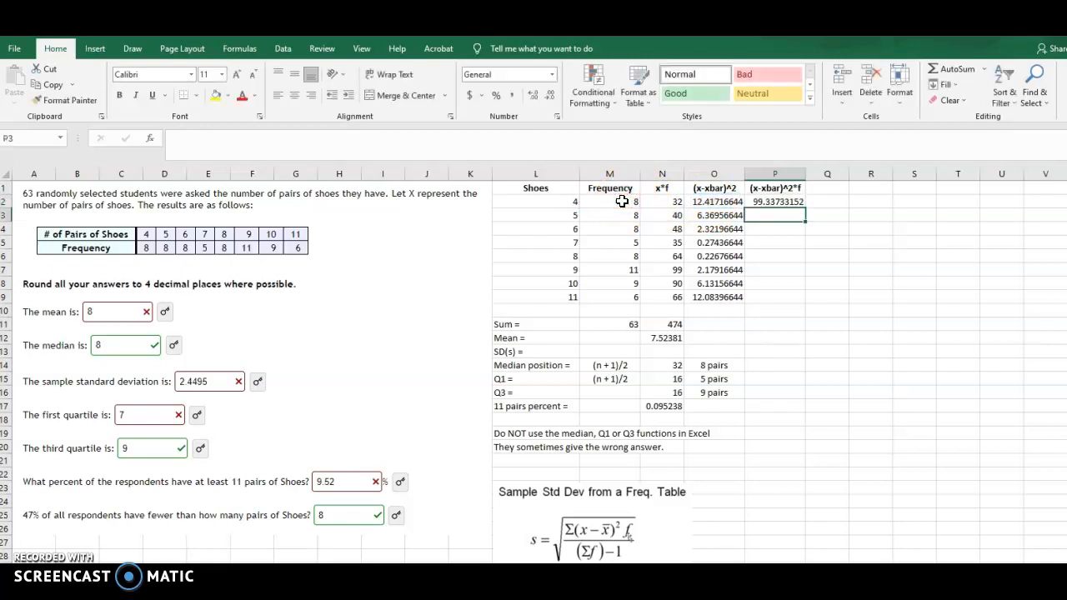
Fill the product formula from P2 down through P9
left_click(779, 200)
left_click_drag(779, 201, 784, 293)
left_click(945, 84)
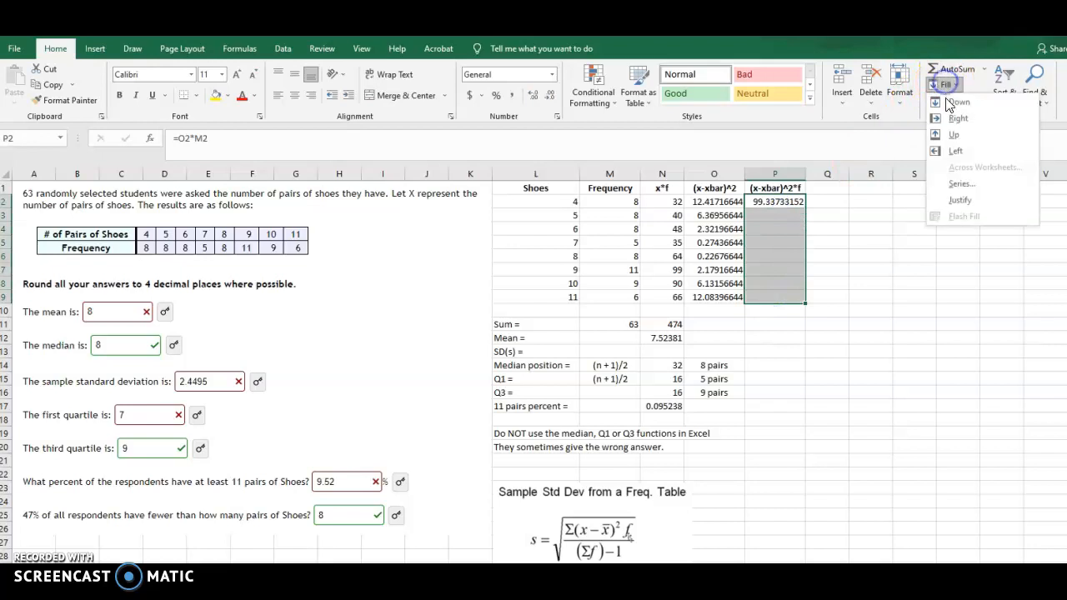
left_click(950, 102)
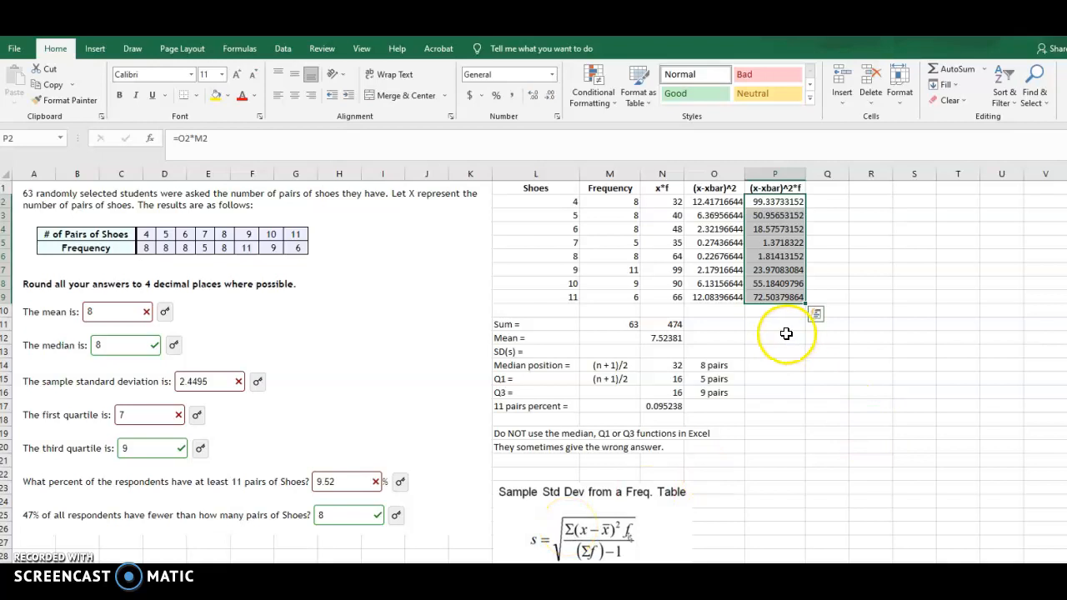
Copy the sum formula from N11 into P11 to total the (x-xbar)^2*f column
left_click(674, 326)
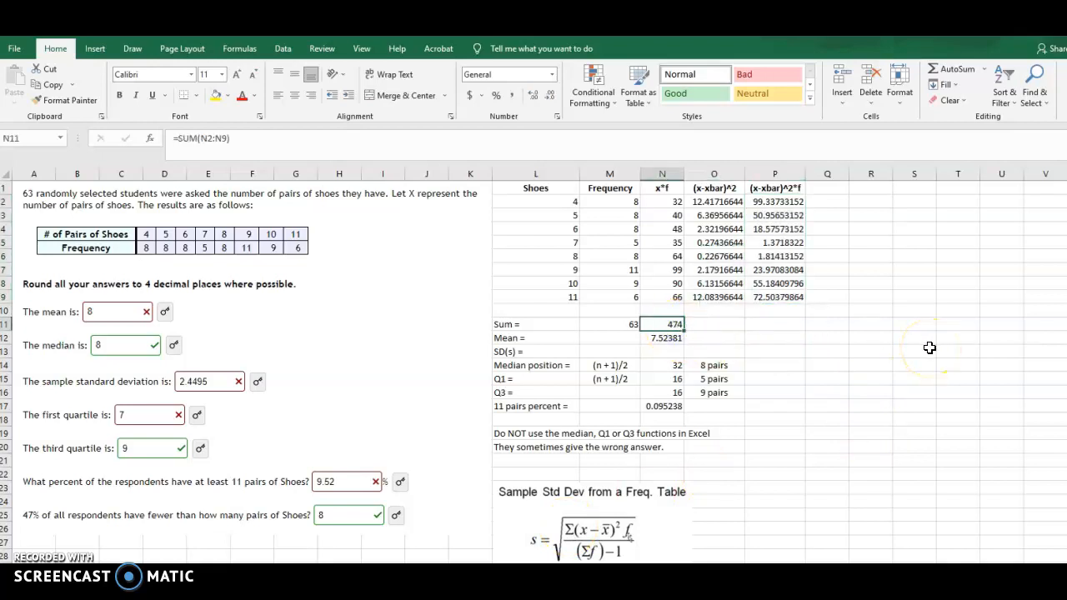
key("ctrl+c")
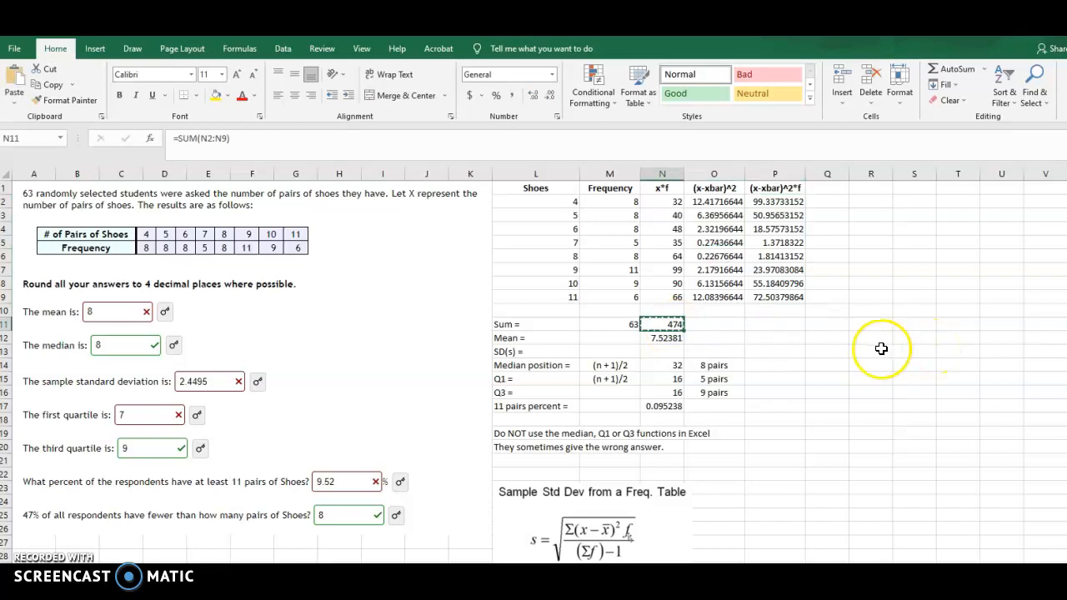
left_click(777, 323)
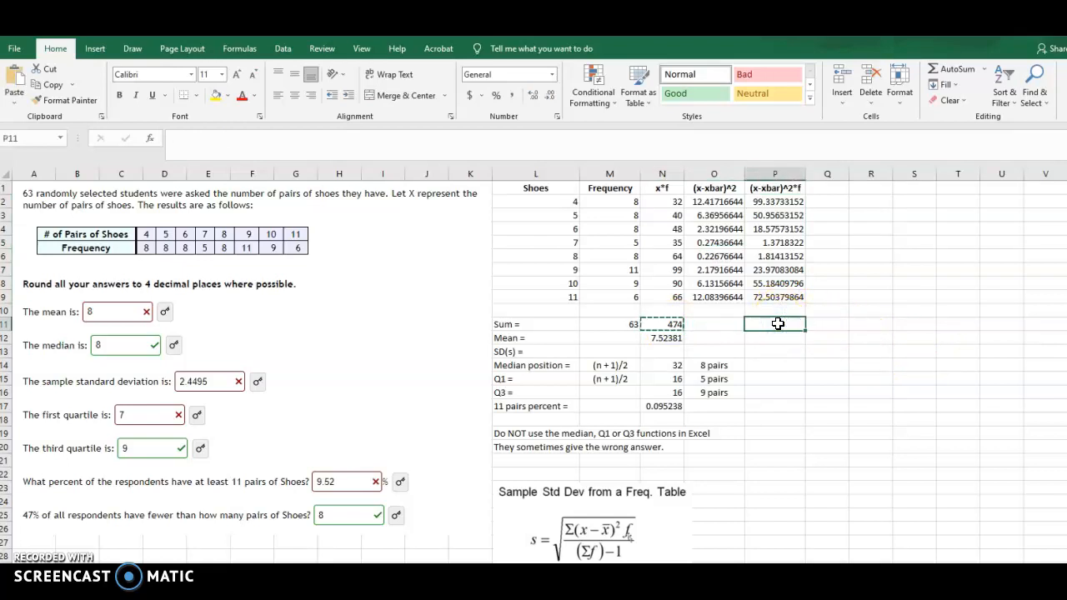
key("ctrl+v")
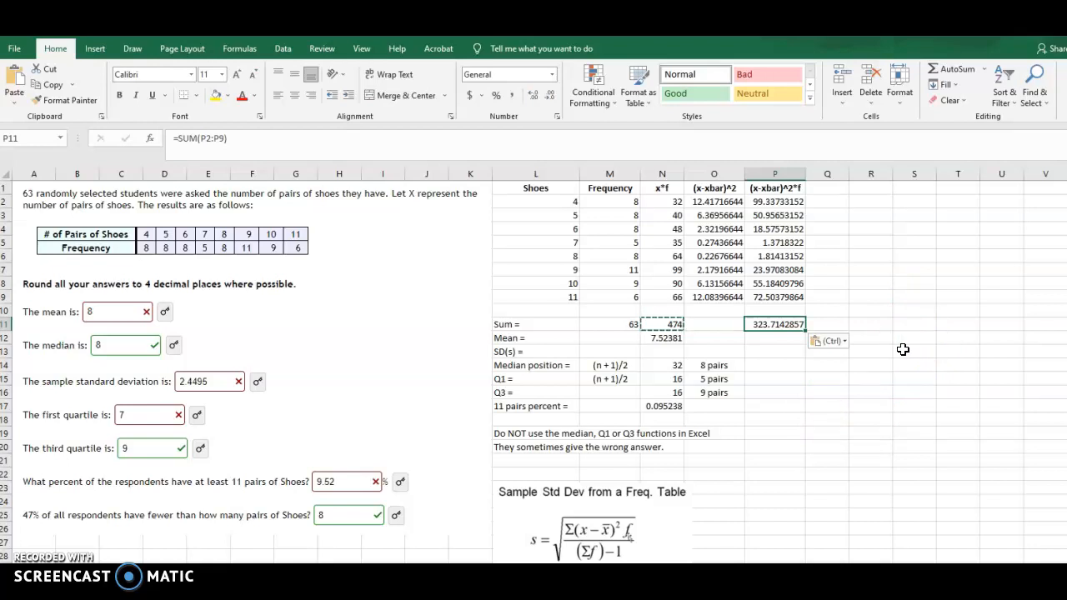
Label the column P total by entering Numerator in Q11, and widen column Q to fit the text
left_click(826, 325)
type("Numerator")
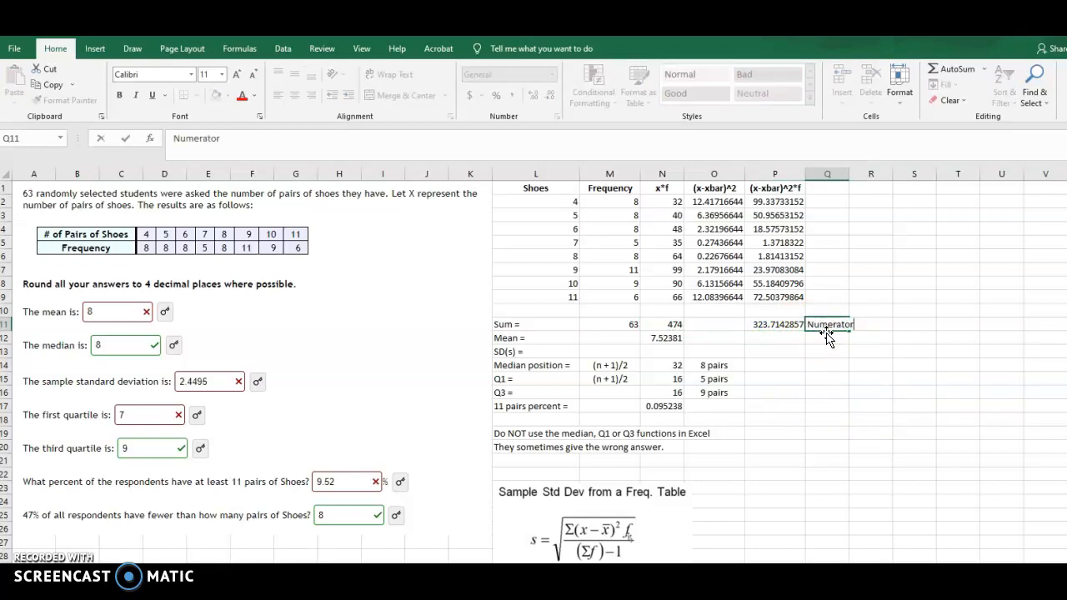
key("Return")
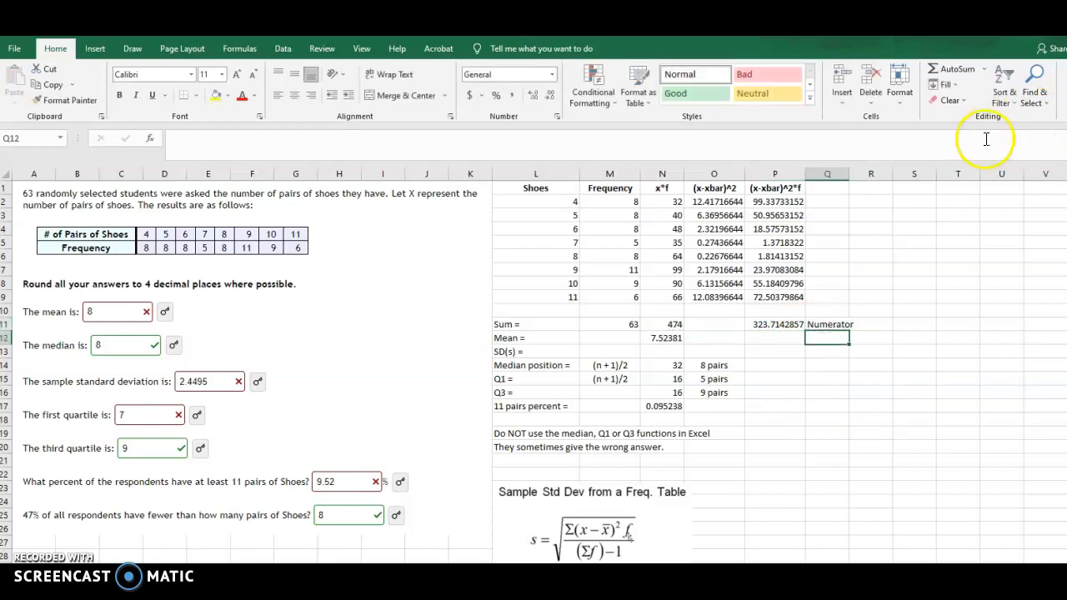
left_click_drag(851, 176, 862, 176)
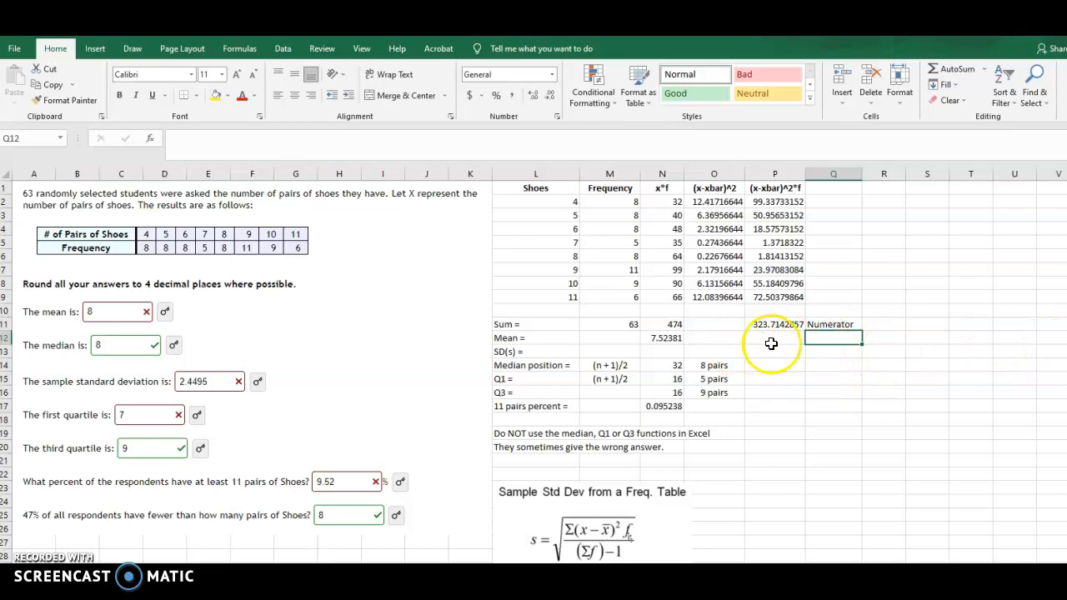
Enter the label Variance in Q12, directly below the Numerator label
type("Varianc")
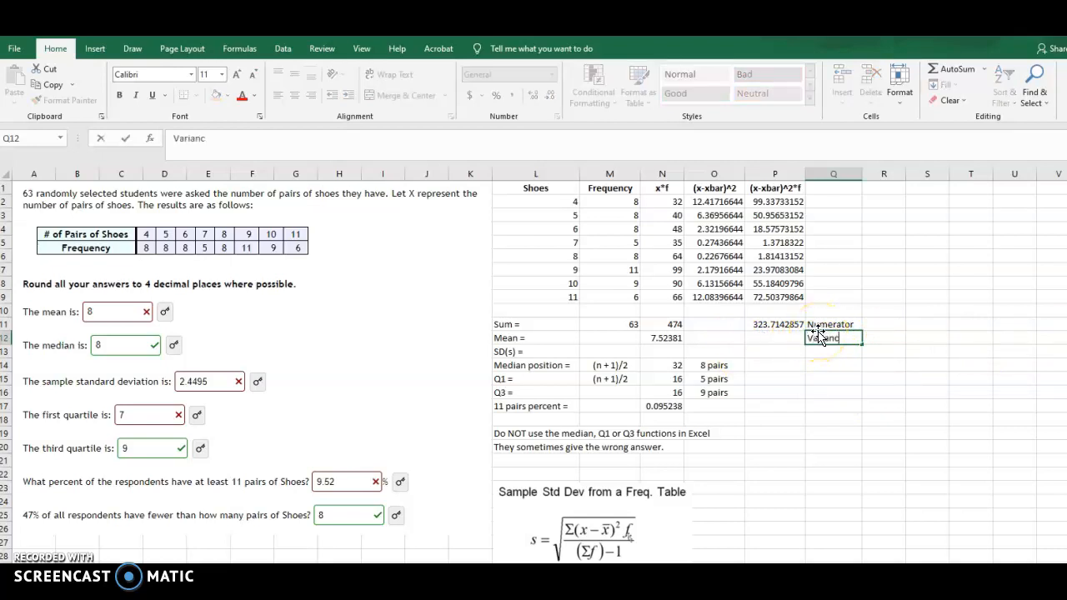
type("e")
key("Return")
Calculate the variance in P12 by dividing the numerator by n-1 with the formula =P11/62
key("Up")
key("Left")
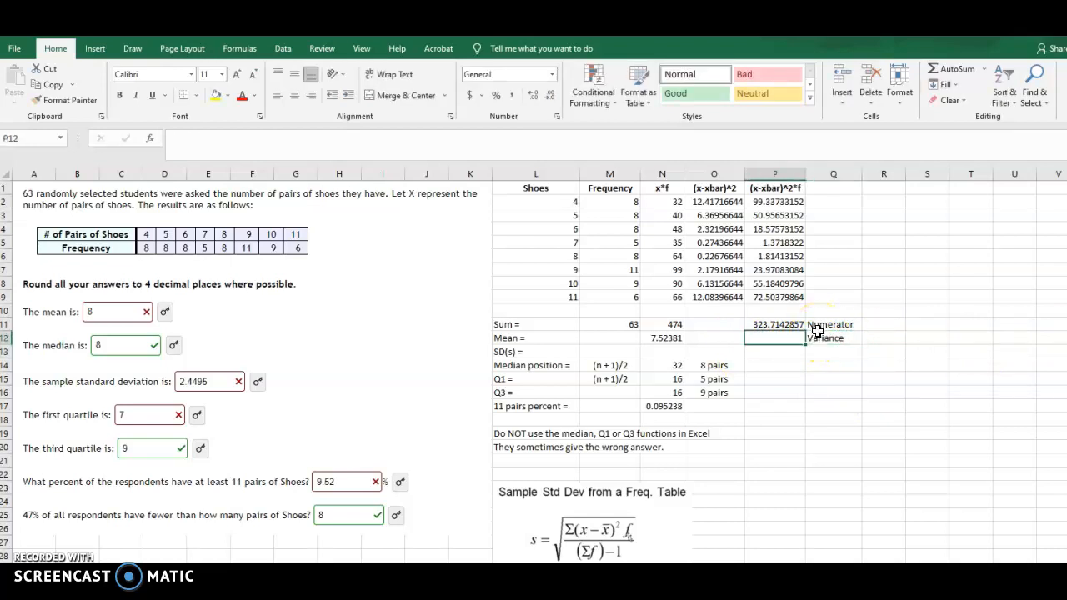
type("=")
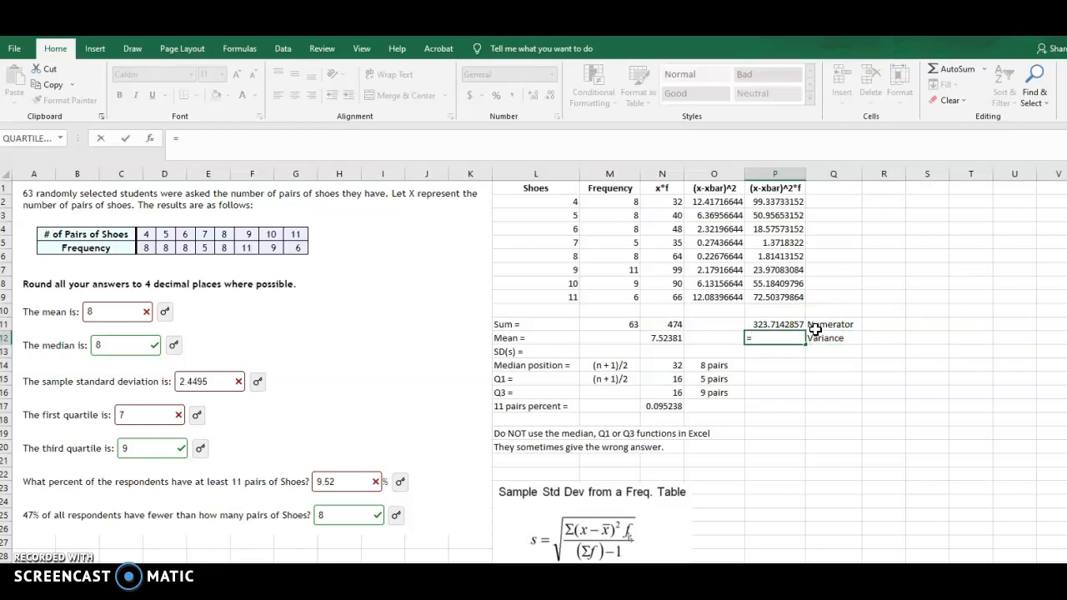
left_click(782, 325)
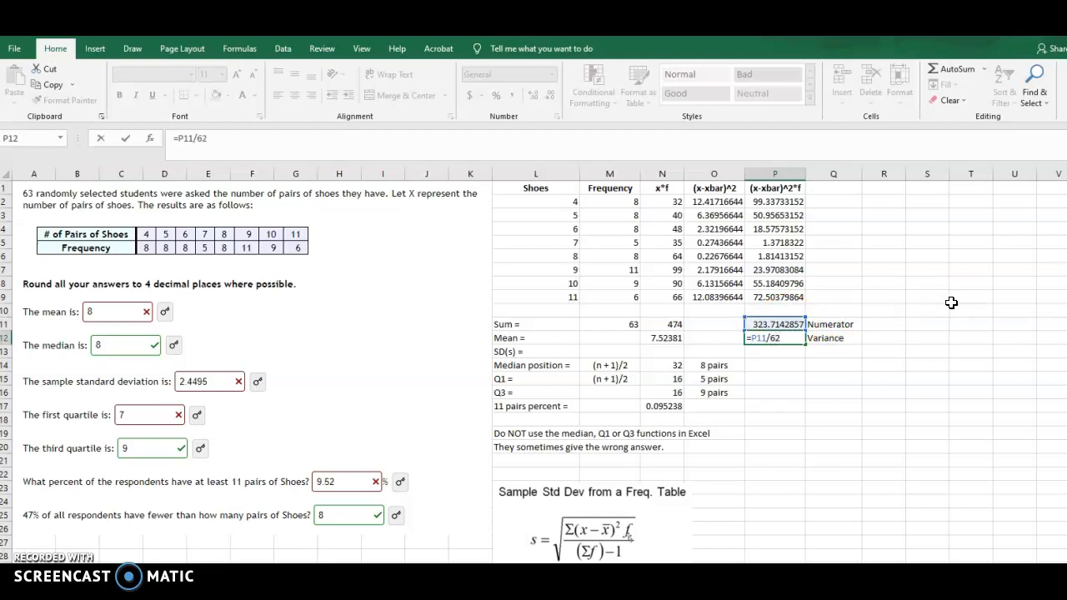
key("Return")
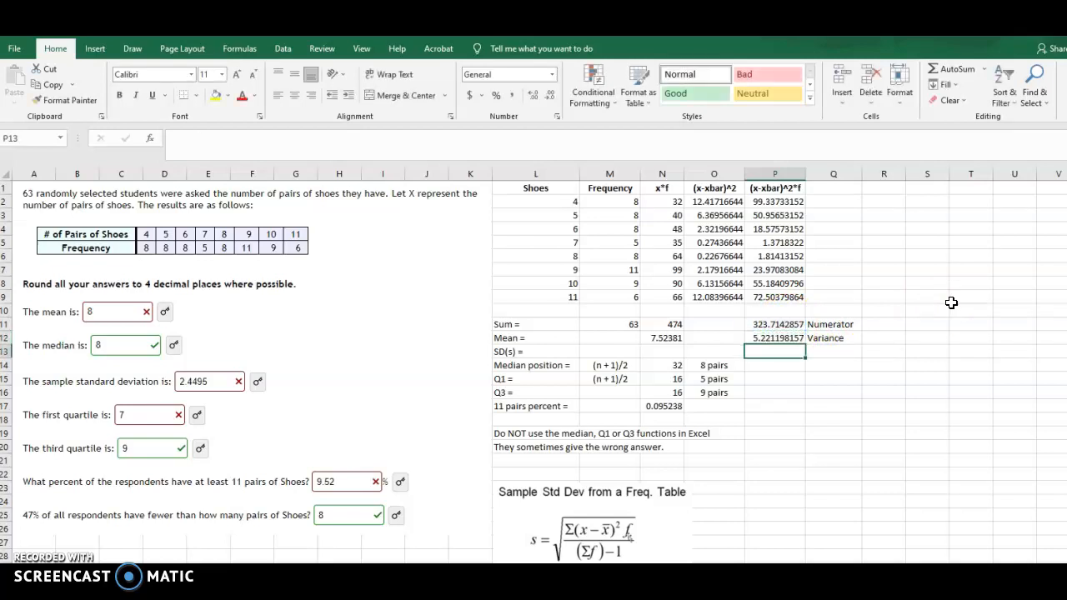
Enter the label SD(S) in Q13, directly below the Variance label
key("Right")
type("SD(s")
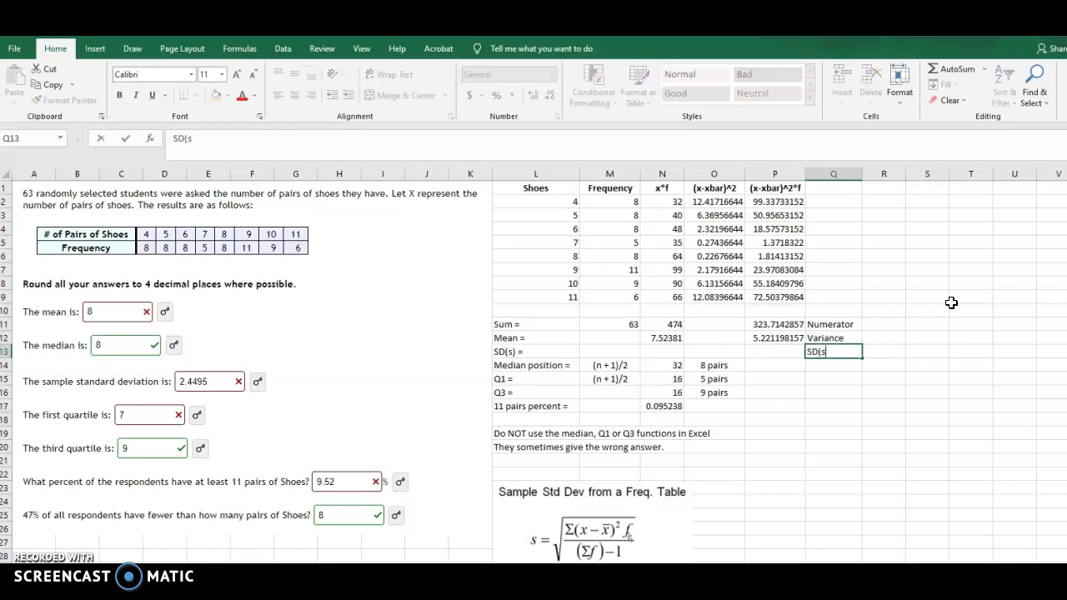
type("))")
key("Return")
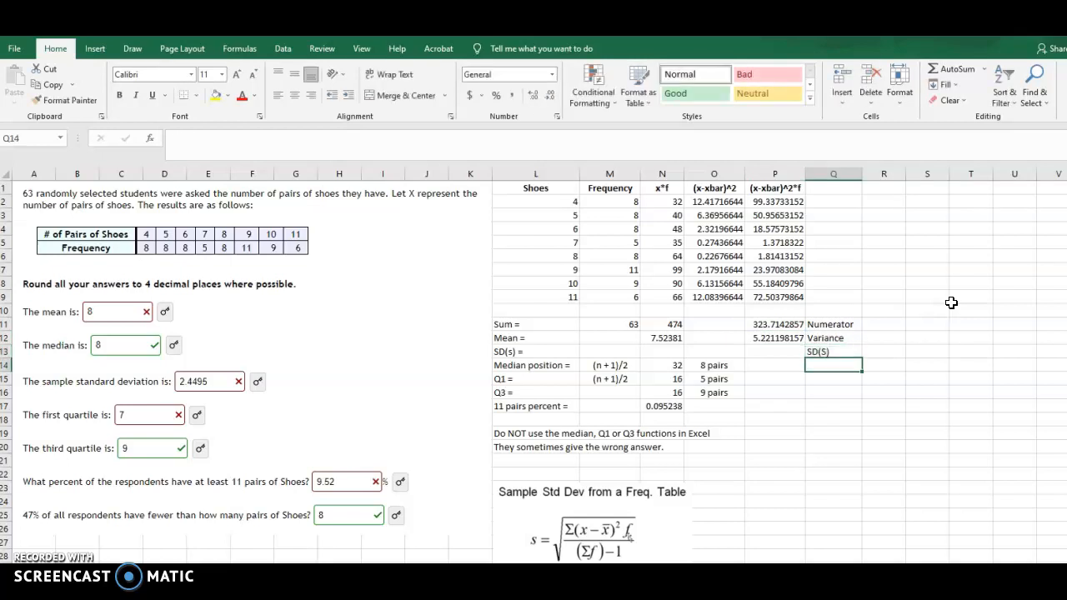
Calculate the sample standard deviation in P13 as the square root of the variance with =SQRT(P12)
left_click(765, 351)
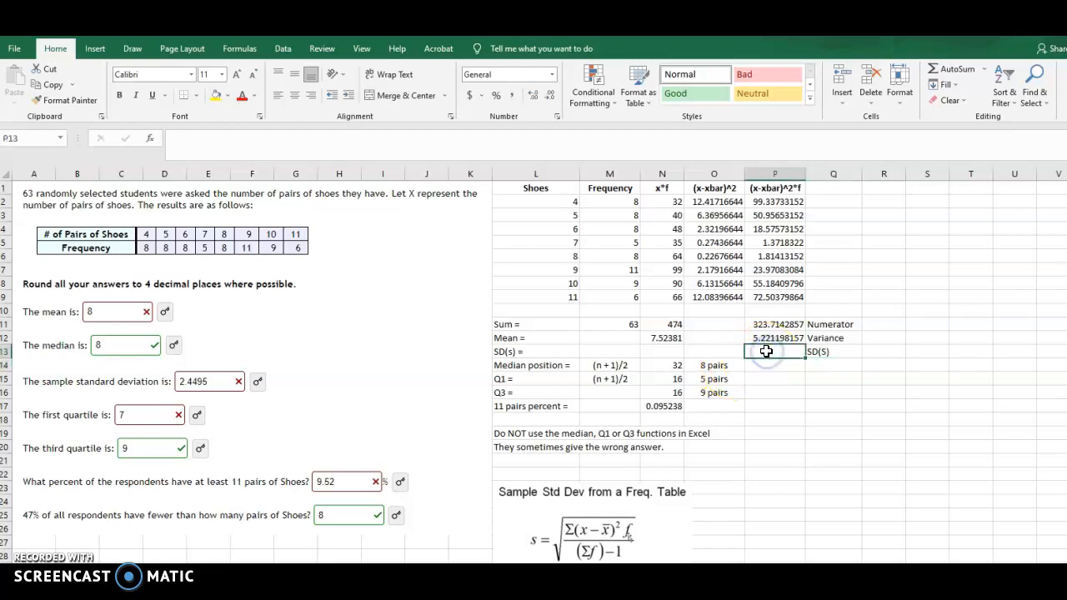
type("=")
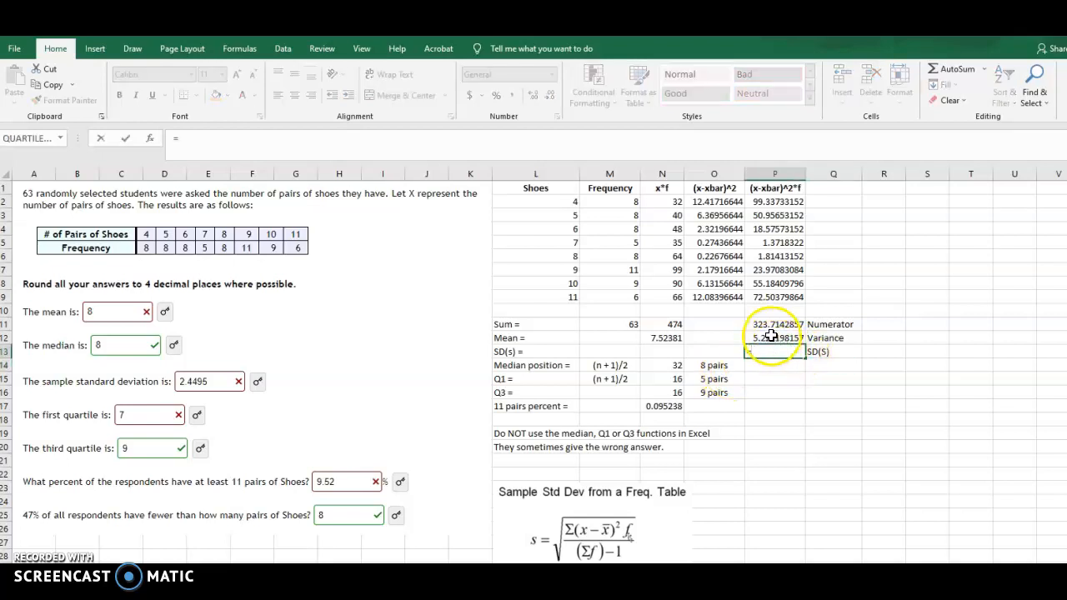
type("sqr")
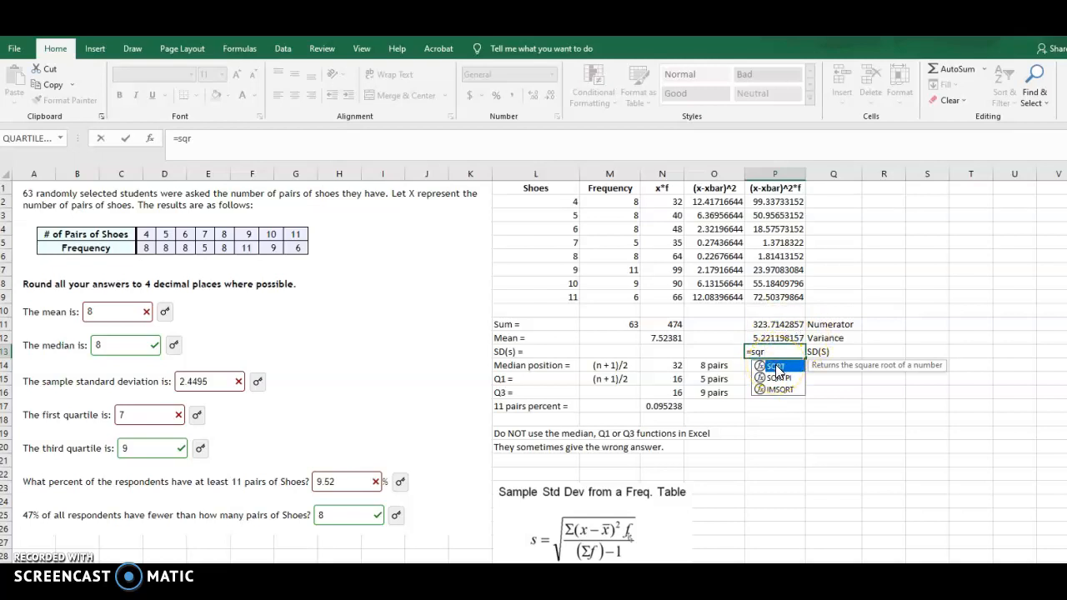
double_click(775, 366)
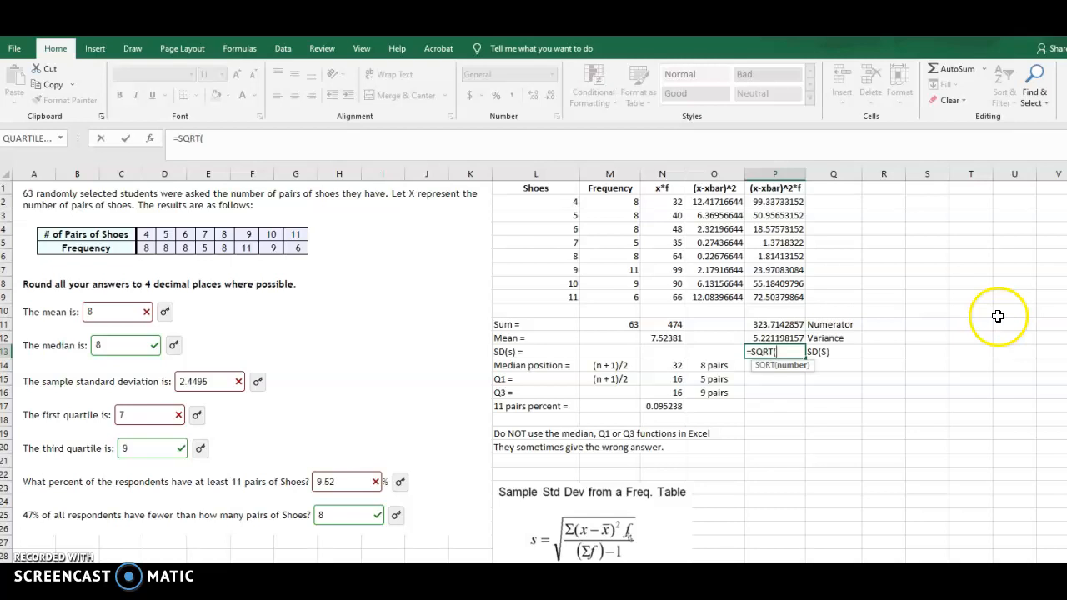
left_click(784, 337)
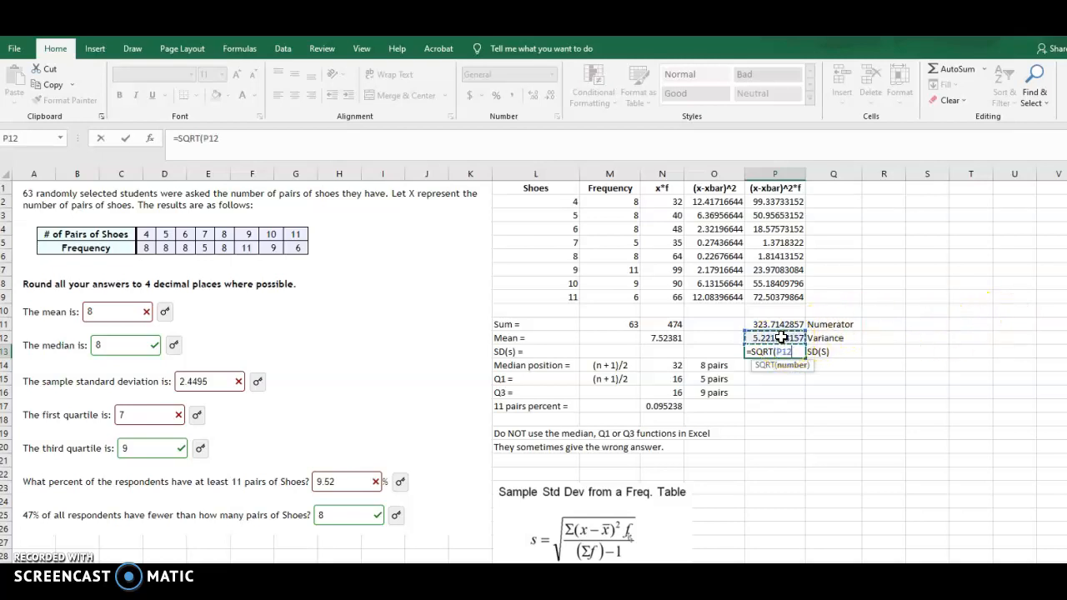
type(")")
key("Return")
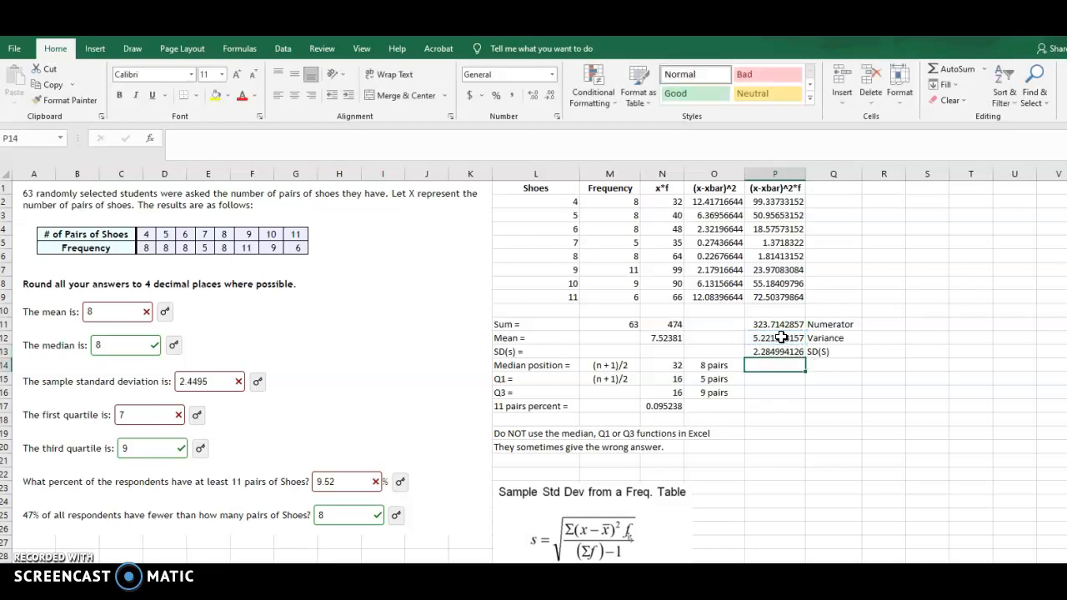